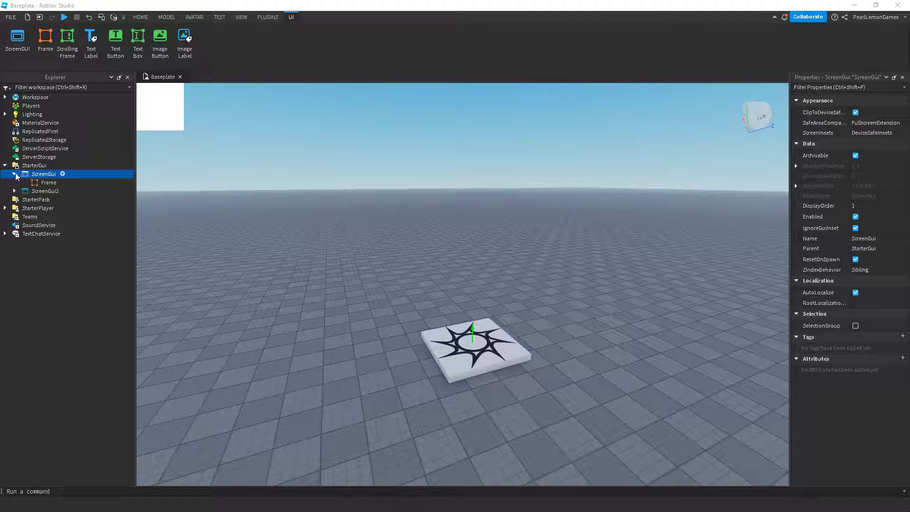
Step: Expand ScreenGui under StarterGui in the Explorer and select its Frame
left_click(14, 174)
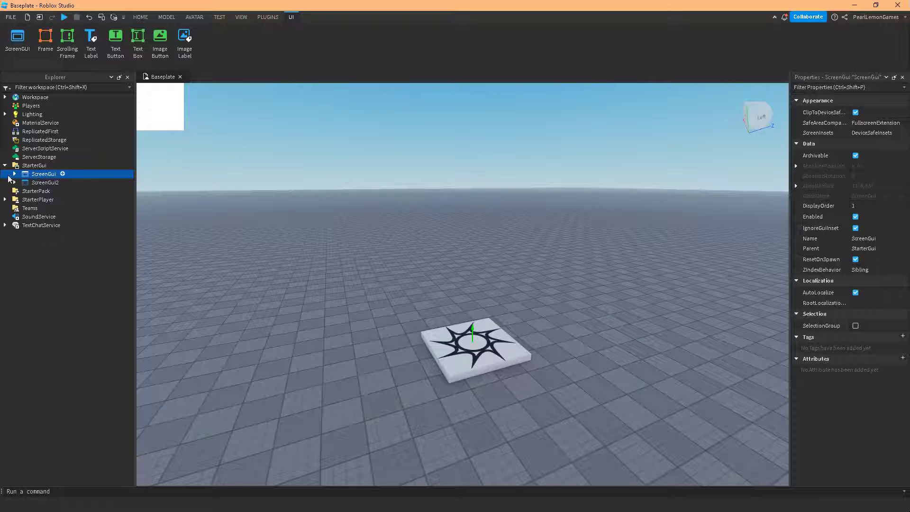
left_click(14, 174)
left_click(34, 183)
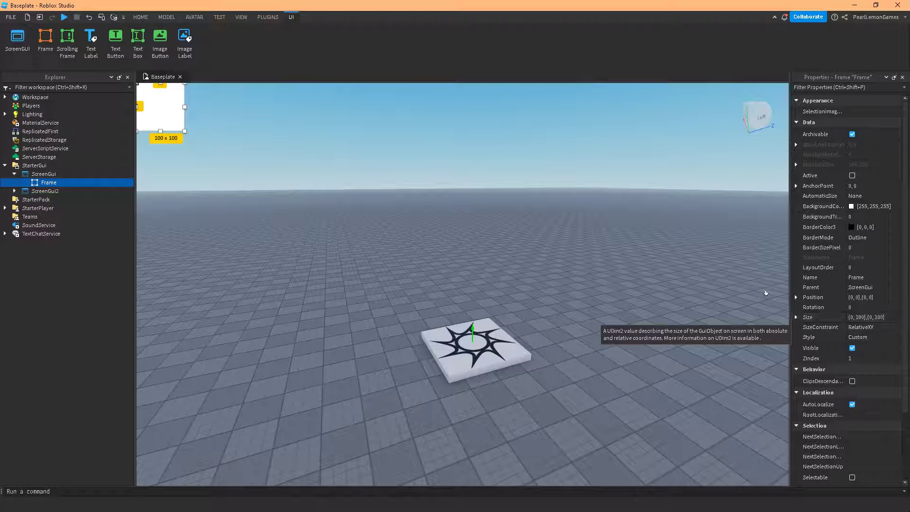
Step: Set the Frame's Size X Scale and Y Scale both to 1
left_click(796, 318)
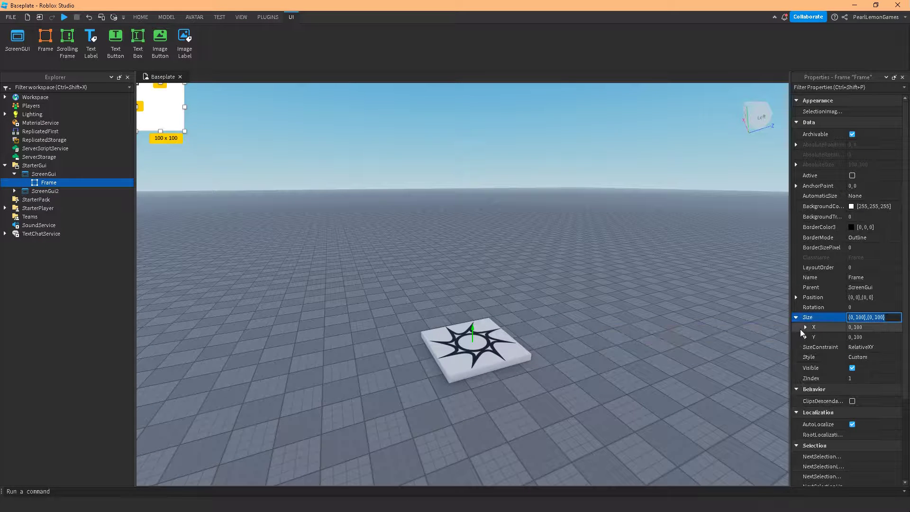
left_click(805, 327)
left_click(806, 357)
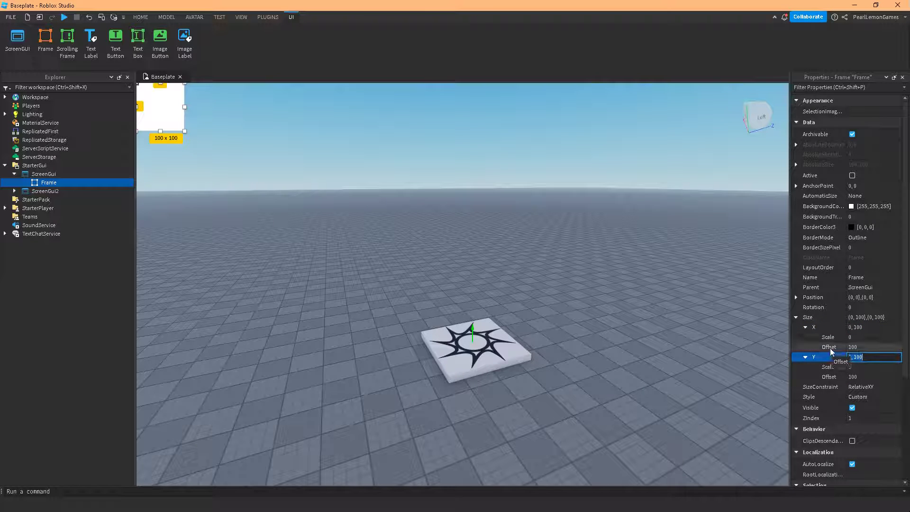
left_click(865, 336)
type("1")
left_click(858, 367)
type("1")
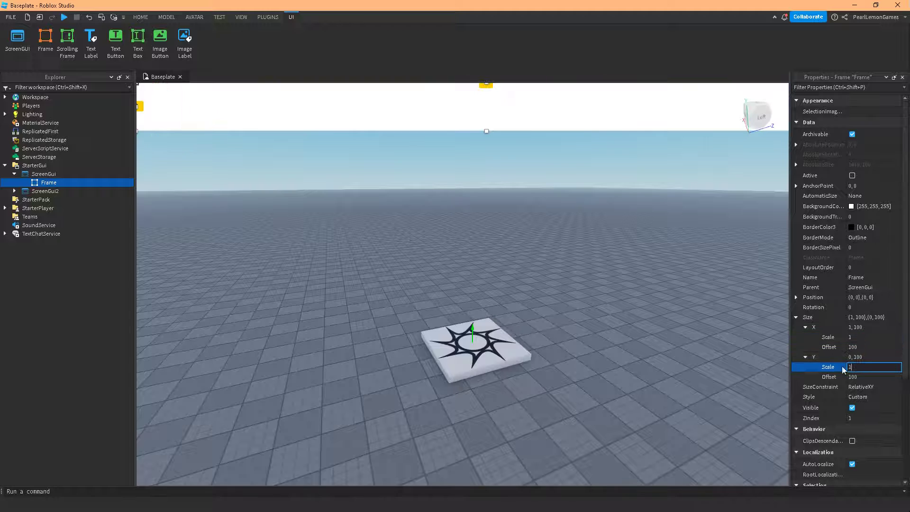
key("Return")
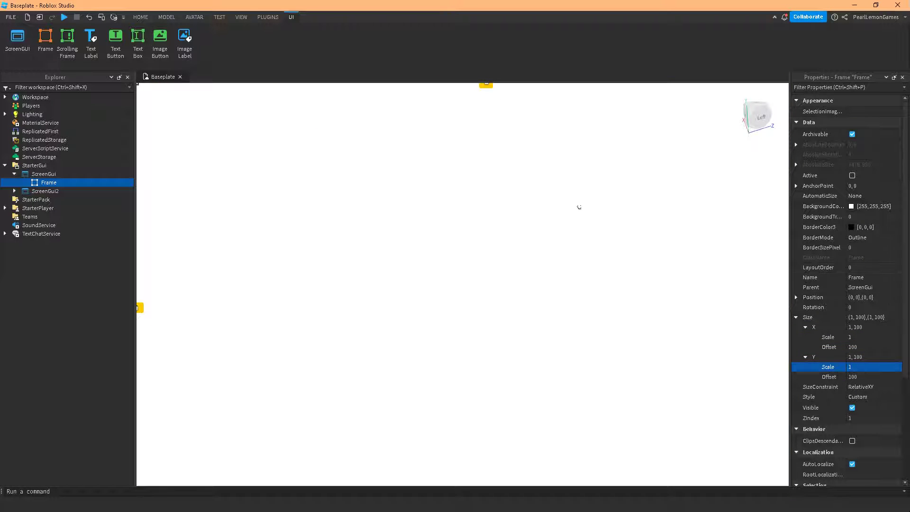
left_click(219, 17)
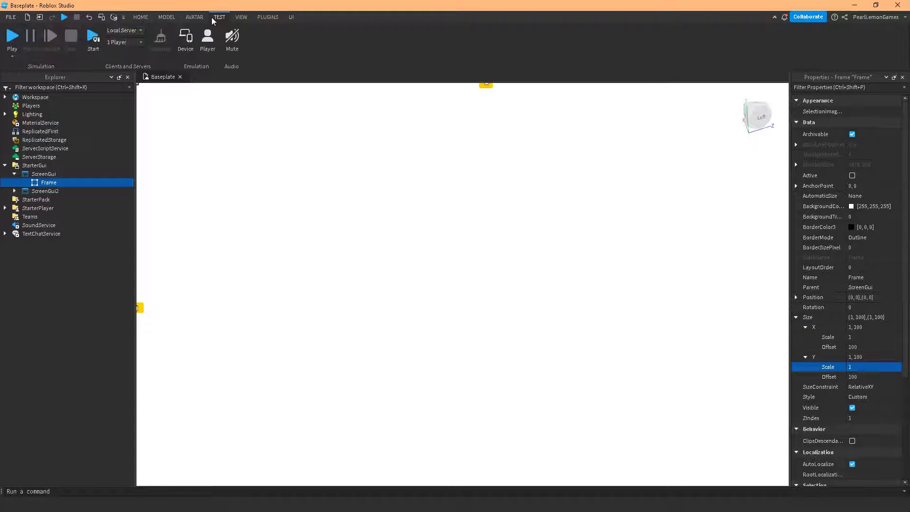
left_click(12, 36)
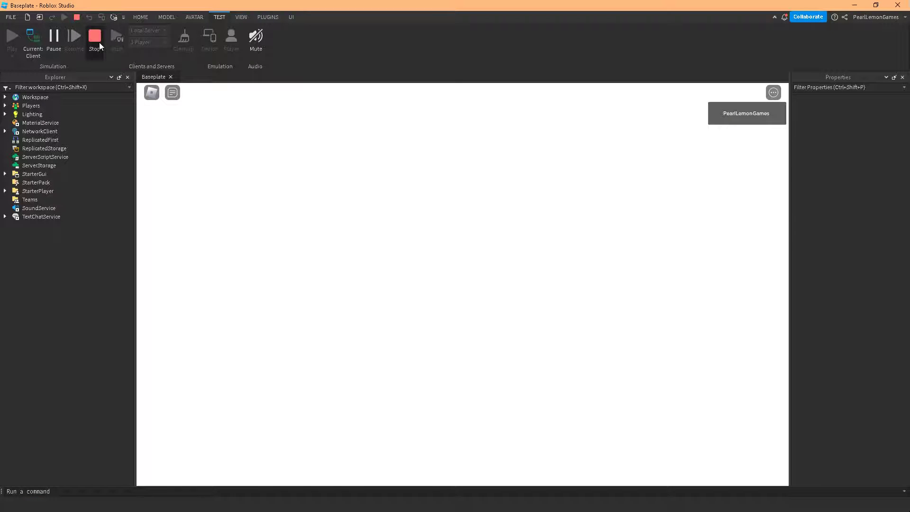
left_click(95, 38)
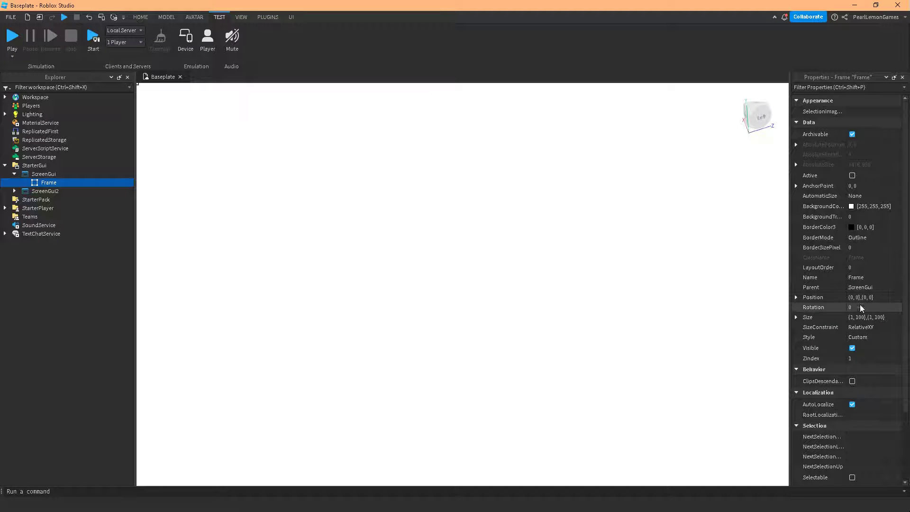
Step: With device emulation on, set the Frame's Size X and Y Scale to 0.5, then turn emulation off
left_click(104, 18)
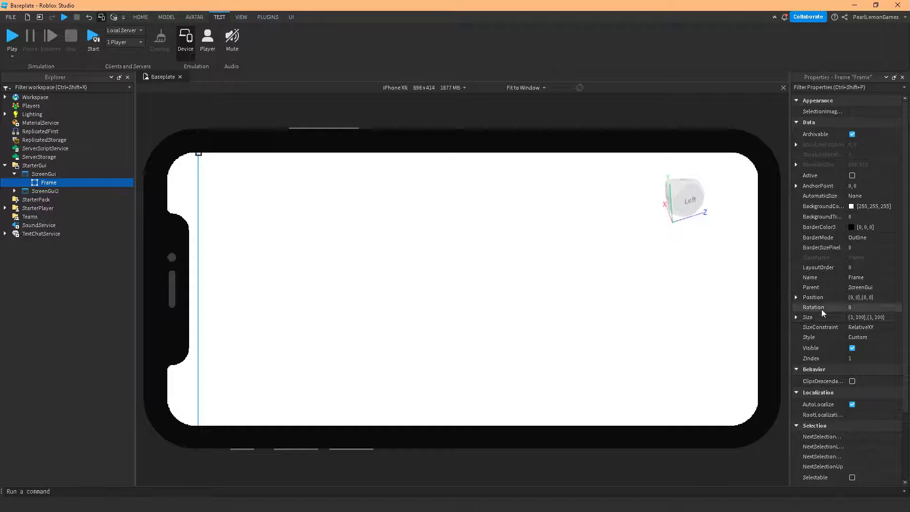
left_click(796, 317)
left_click(805, 327)
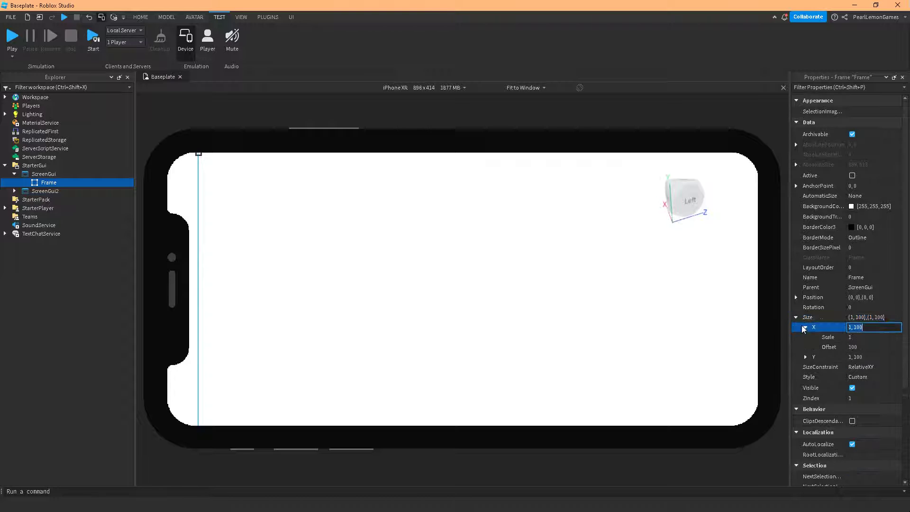
left_click(869, 336)
type("0.5")
key("Return")
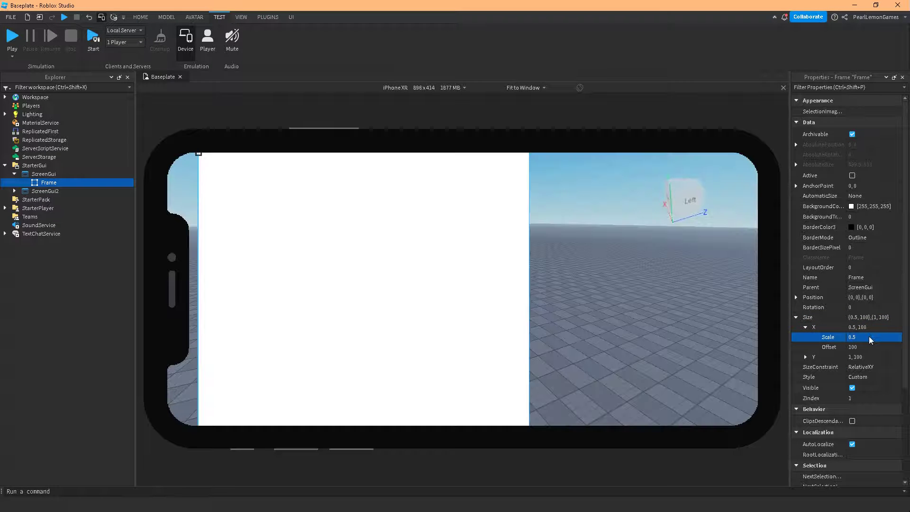
left_click(805, 357)
left_click(870, 367)
type("0.5")
key("Return")
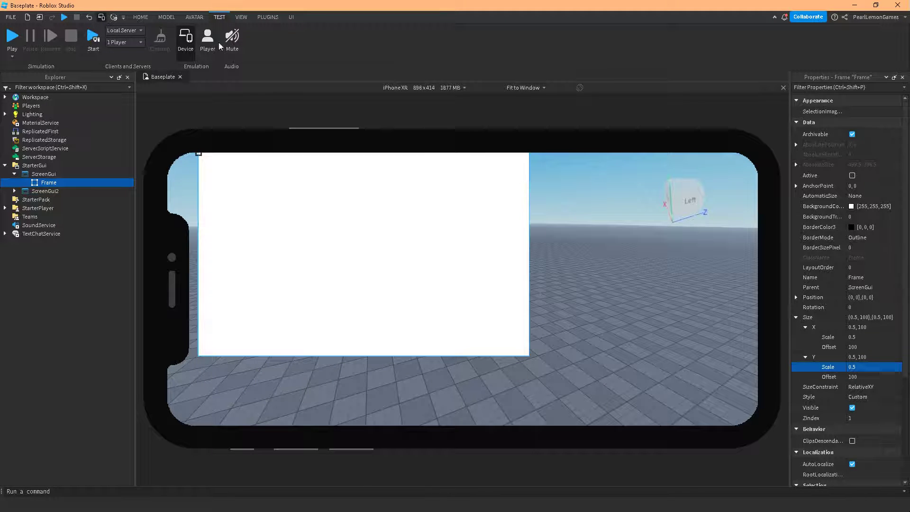
left_click(104, 14)
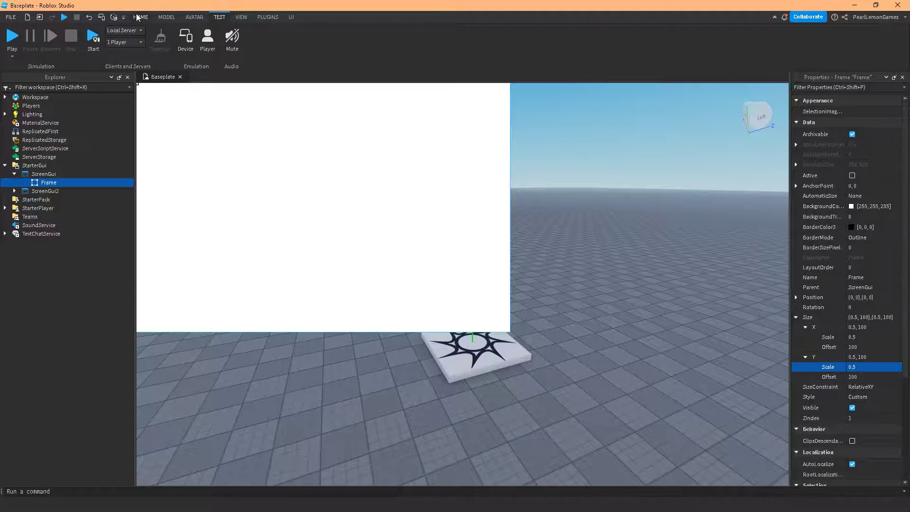
left_click(11, 36)
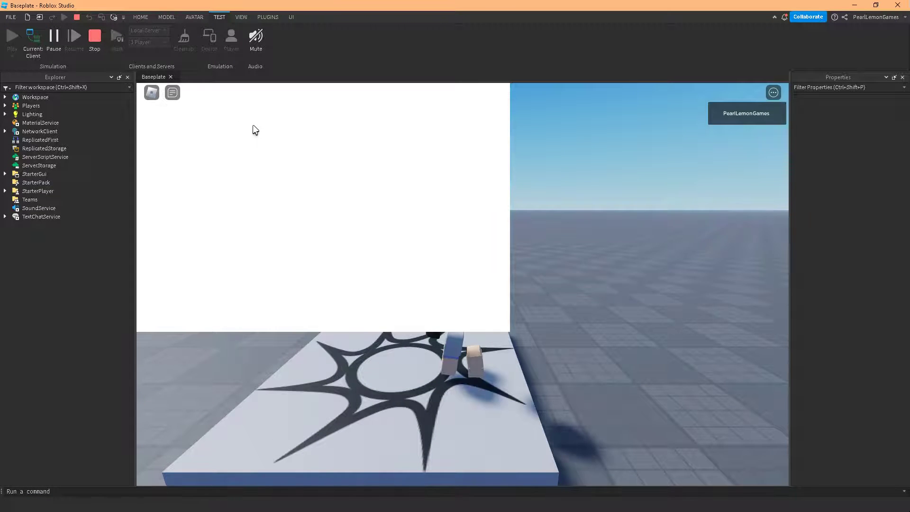
right_click_drag(630, 311, 630, 311)
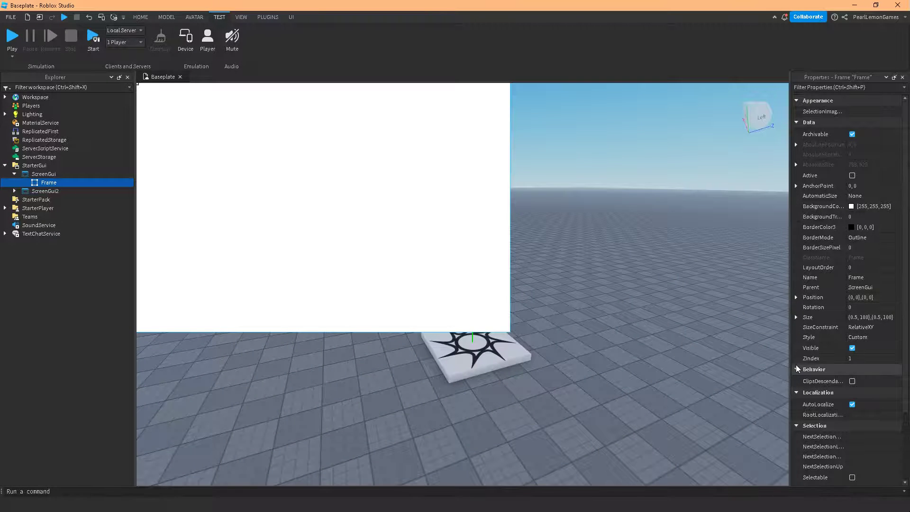
Step: Set the Frame's Size X Offset and Y Offset to 0, giving {0.5,0},{0.5,0}
left_click(795, 318)
left_click(805, 327)
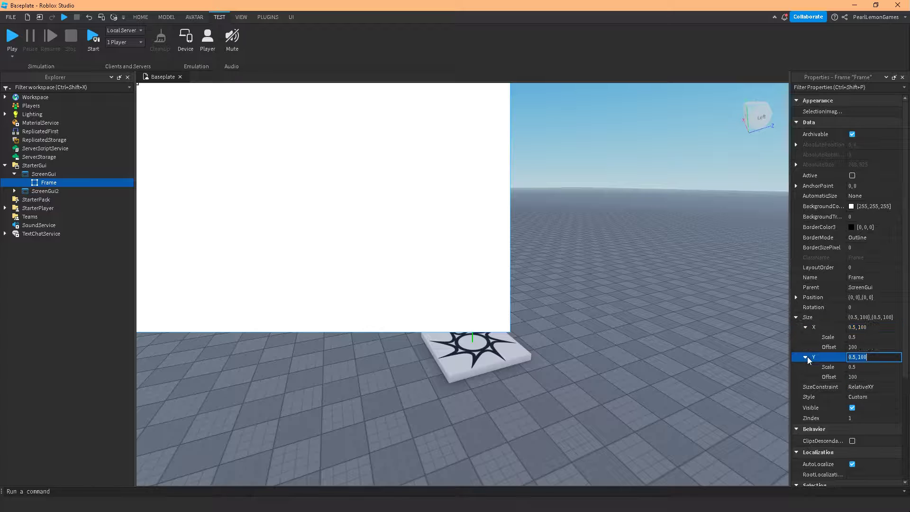
left_click(869, 347)
type("0")
key("Return")
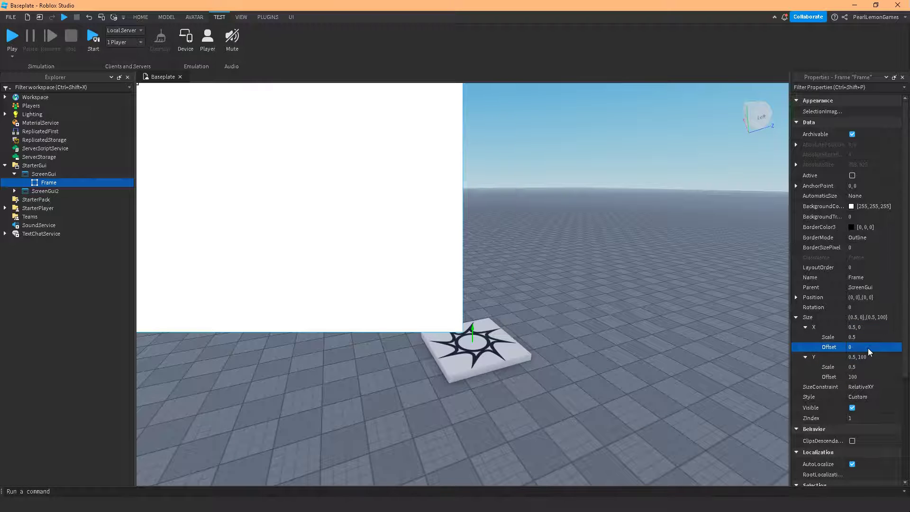
left_click(852, 377)
type("0")
key("Return")
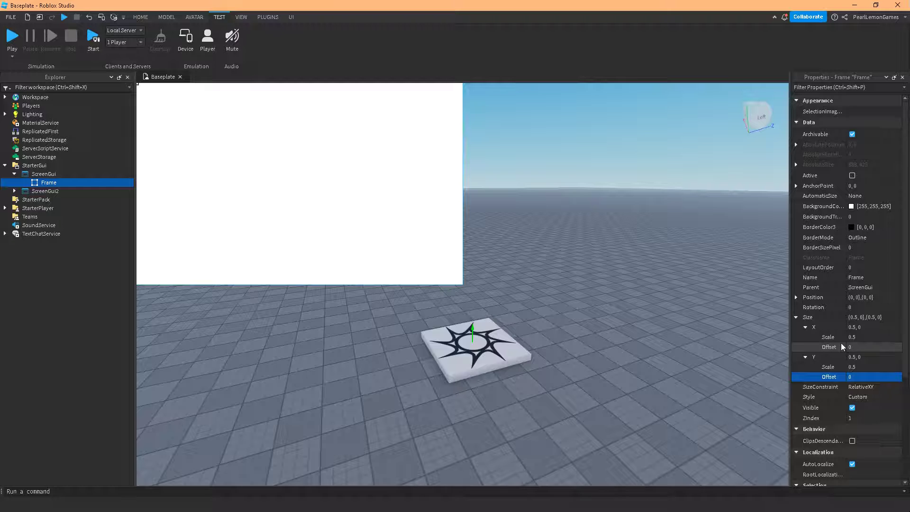
left_click(855, 349)
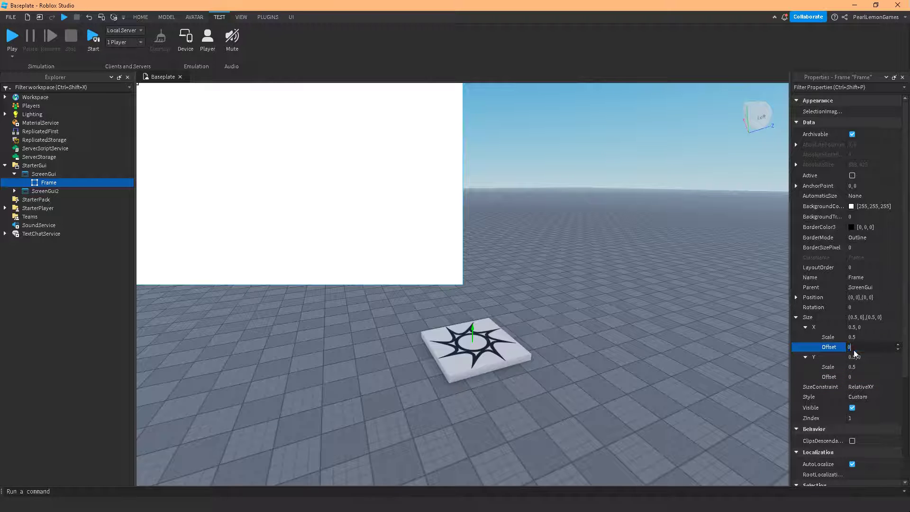
key("Return")
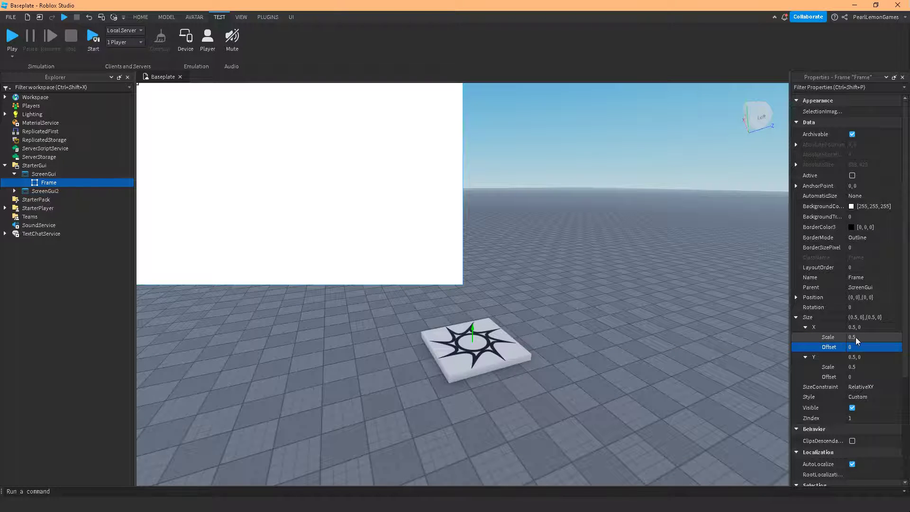
Step: Toggle Device emulation until the iPhone XR preview shows, then deselect the Frame
left_click(101, 19)
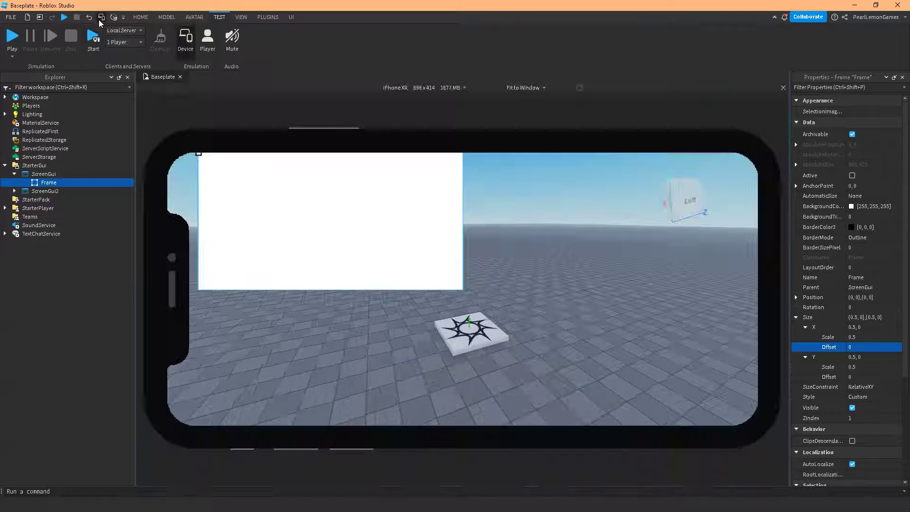
left_click(101, 21)
left_click(101, 21)
left_click(101, 21)
left_click(101, 21)
left_click(100, 22)
left_click(101, 22)
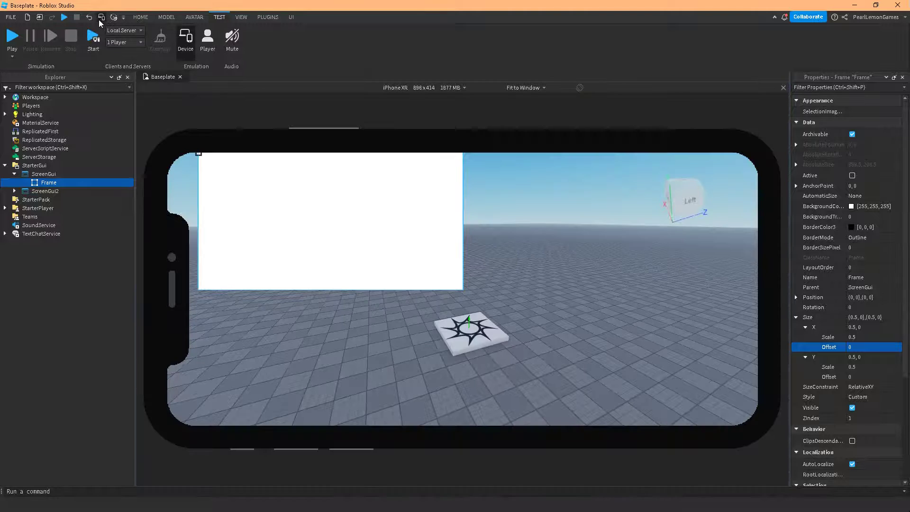
left_click(100, 22)
left_click(101, 22)
left_click(101, 21)
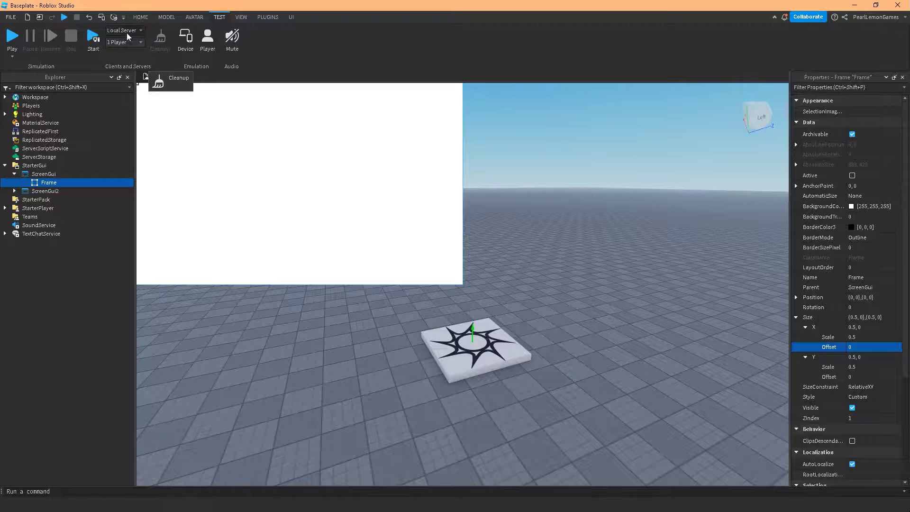
left_click(103, 17)
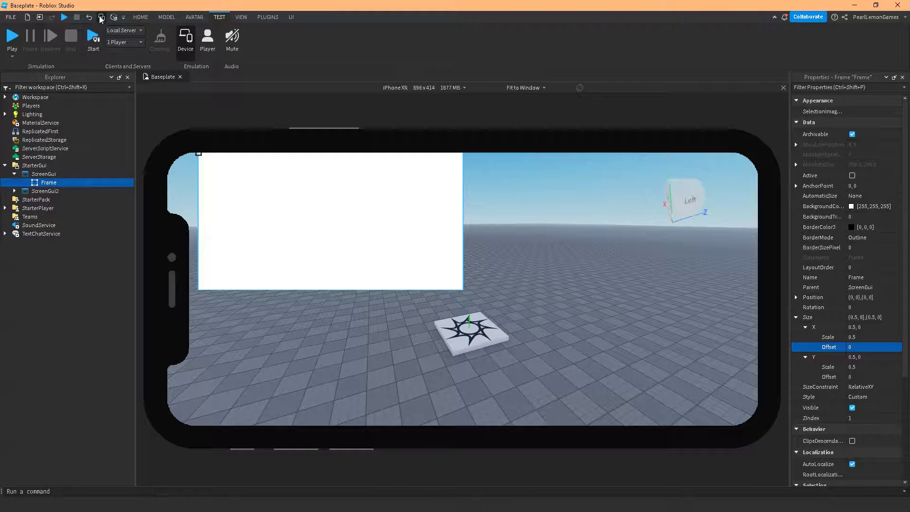
left_click(101, 18)
left_click(101, 18)
left_click(199, 157)
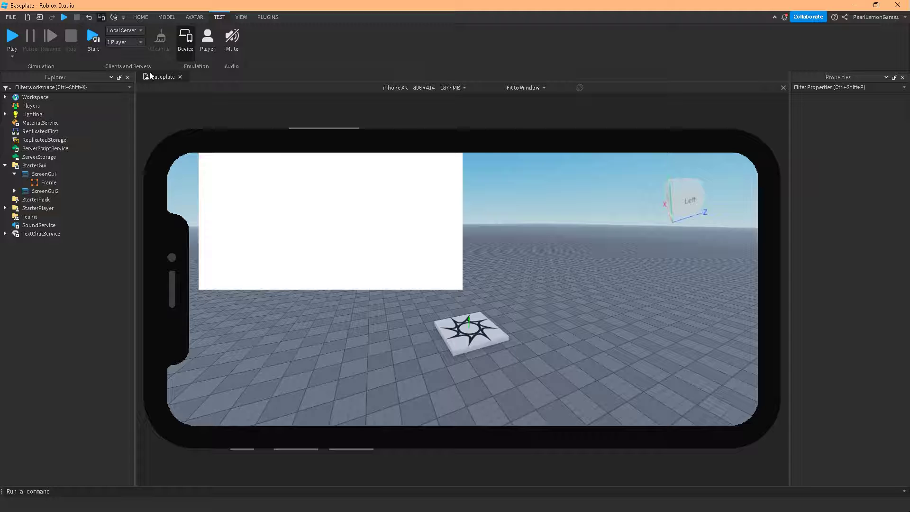
Step: Reselect the Frame and drag its top-left corner inward to size {0.324,0},{0.322,0} at position 0.178, 0.178
left_click(141, 17)
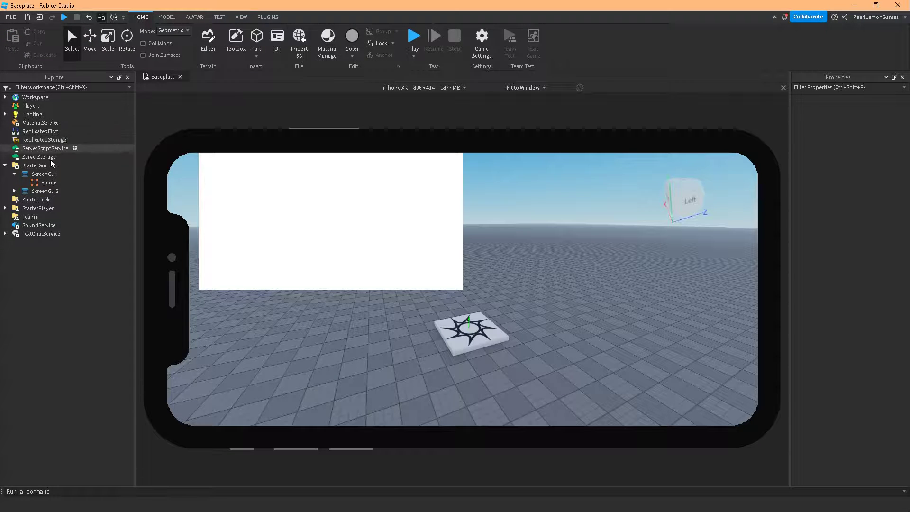
left_click(47, 183)
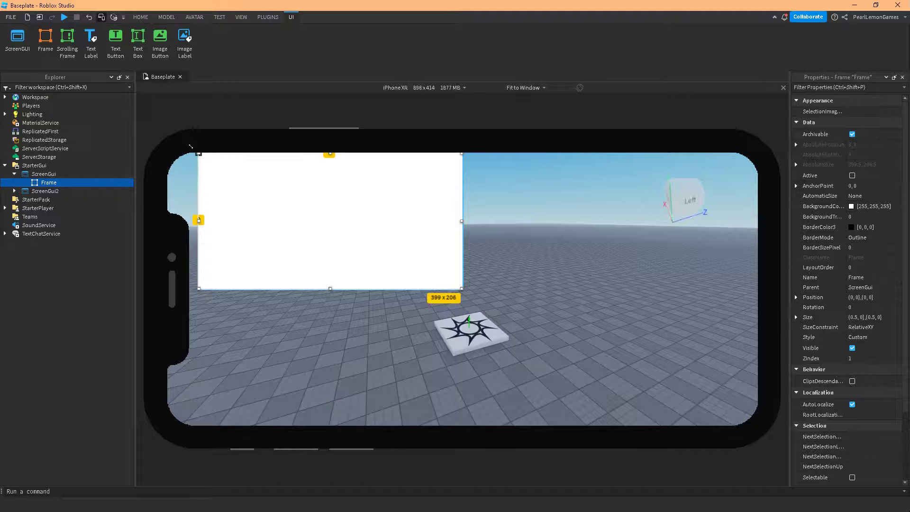
left_click_drag(192, 149, 283, 195)
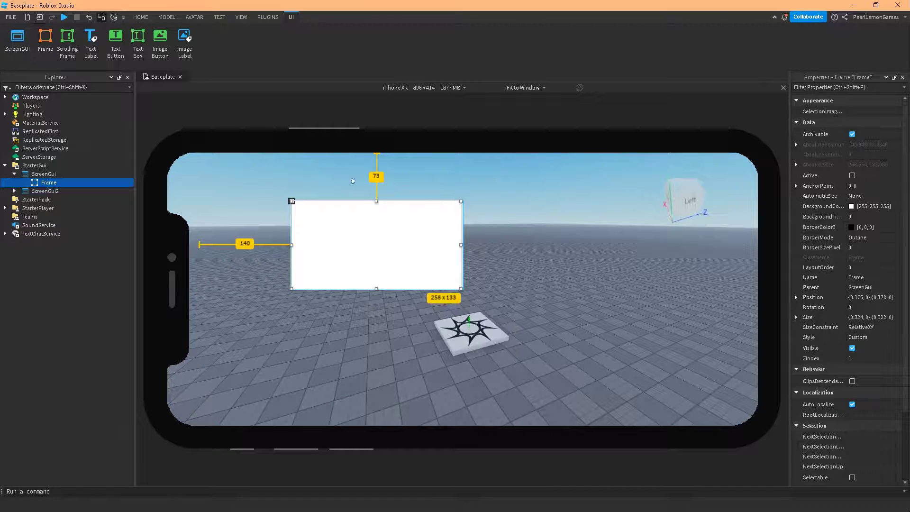
left_click(798, 188)
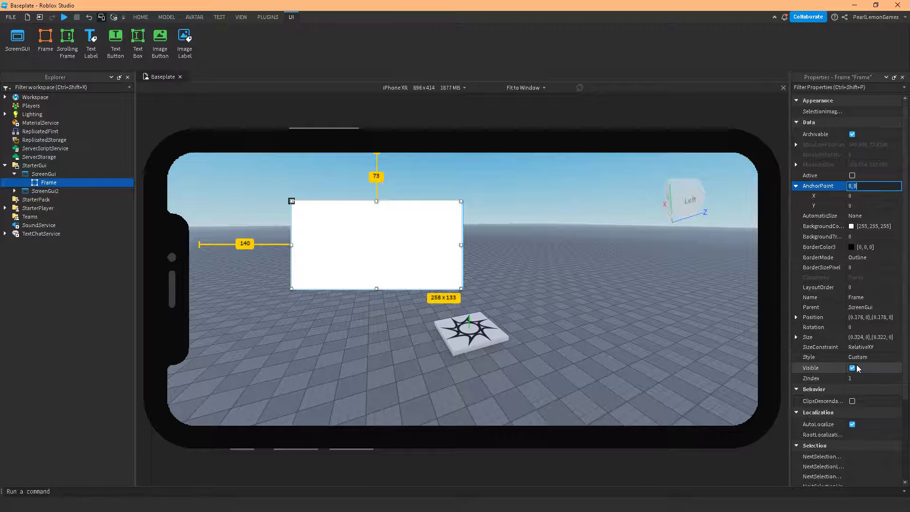
left_click(796, 337)
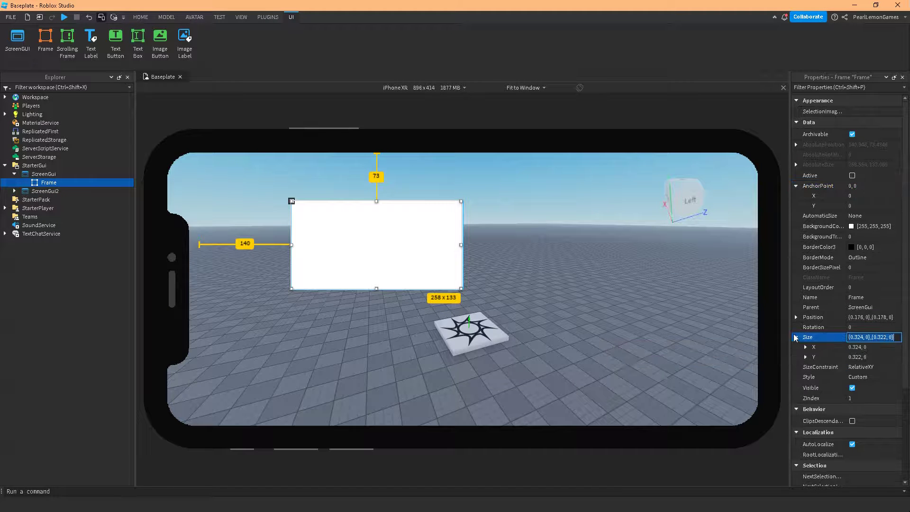
Step: Set the Frame's Size X Scale and Y Scale back to 0.5
left_click(805, 348)
left_click(805, 377)
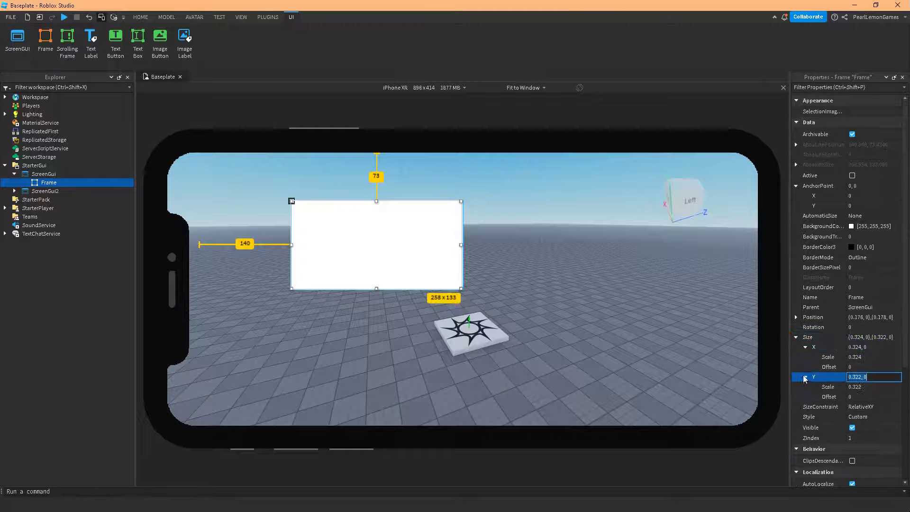
left_click(855, 357)
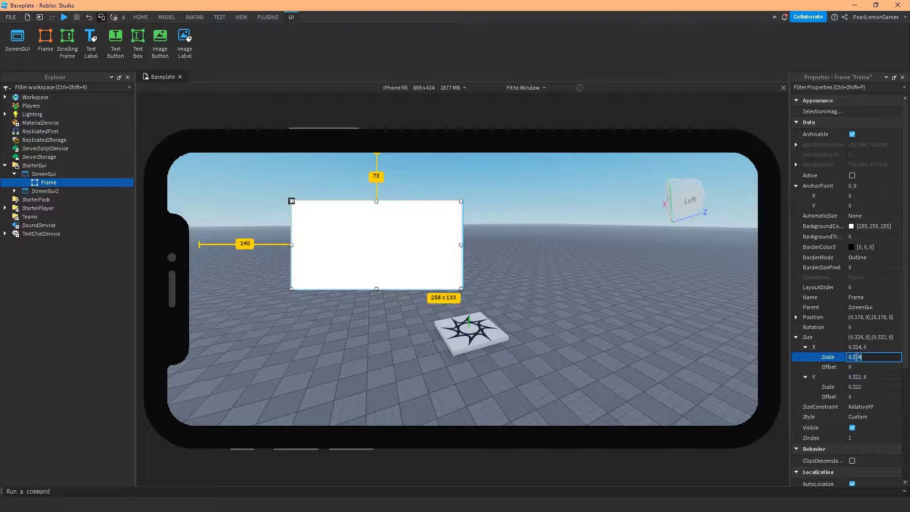
type("0.5")
key("Return")
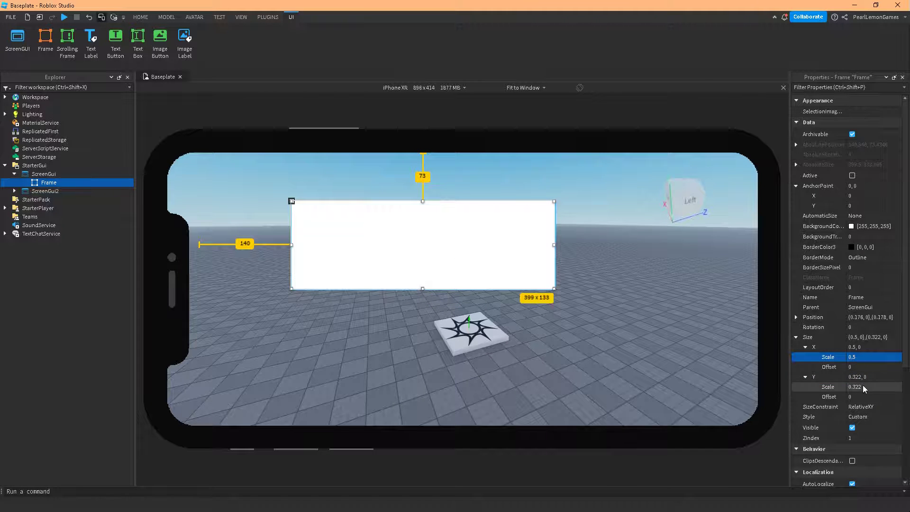
left_click(863, 387)
type("0.5")
key("Return")
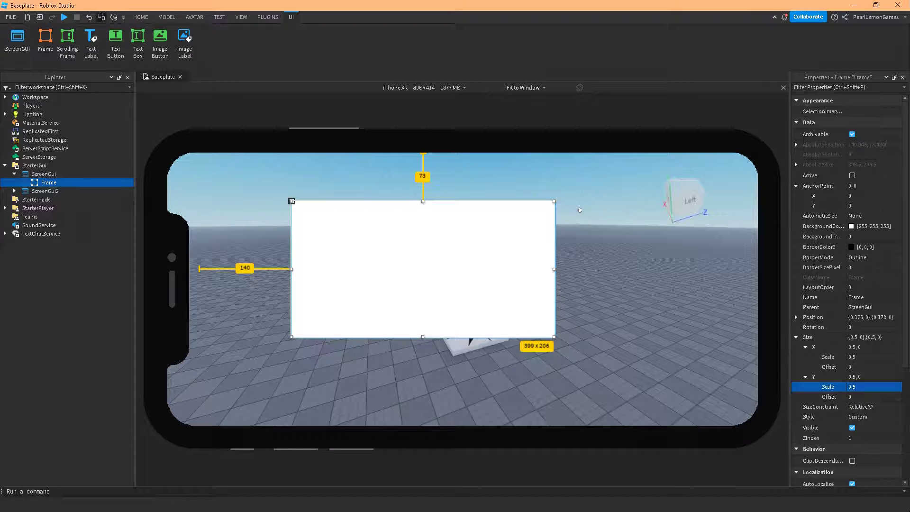
Step: Set the Frame's AnchorPoint X to 0.5 after first trying 1, leaving Y at 0
left_click(856, 196)
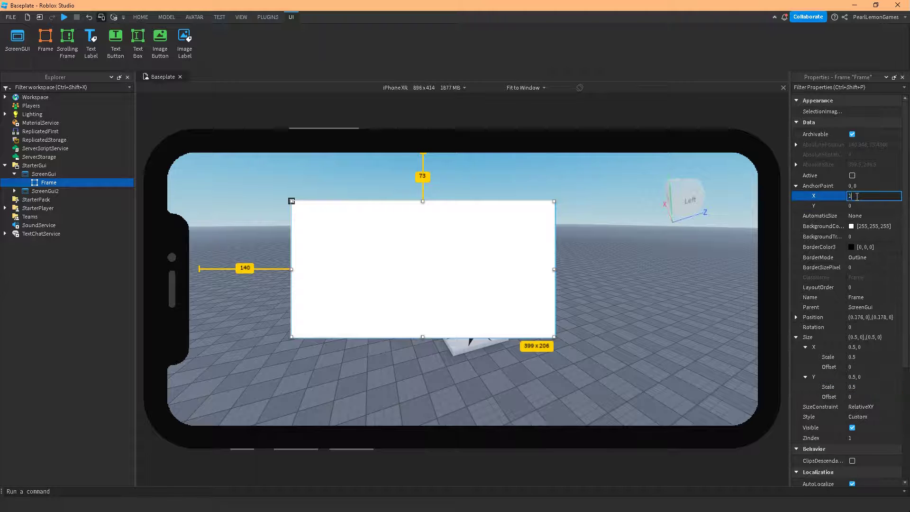
type("1")
key("Return")
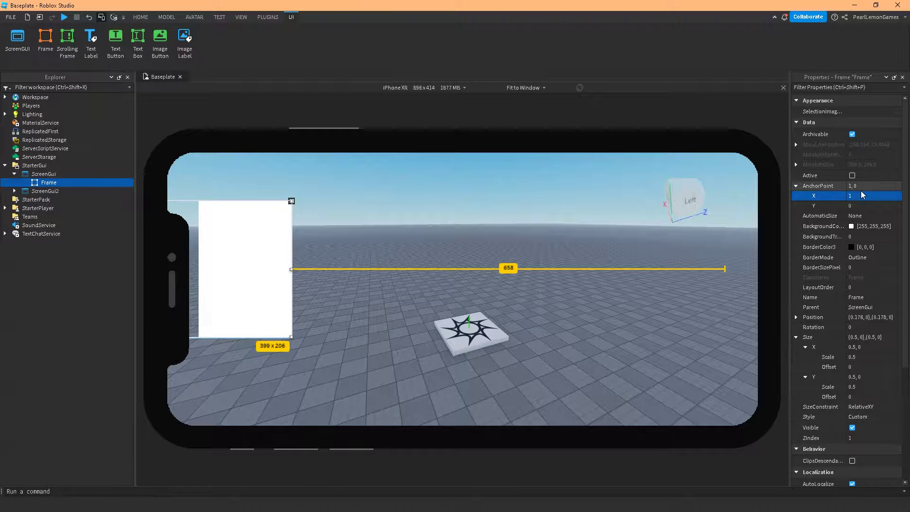
left_click(864, 205)
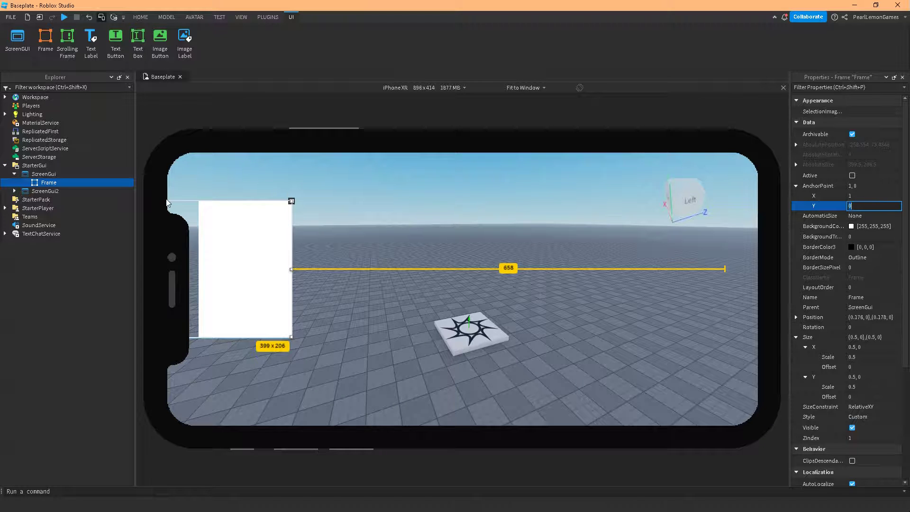
left_click(874, 196)
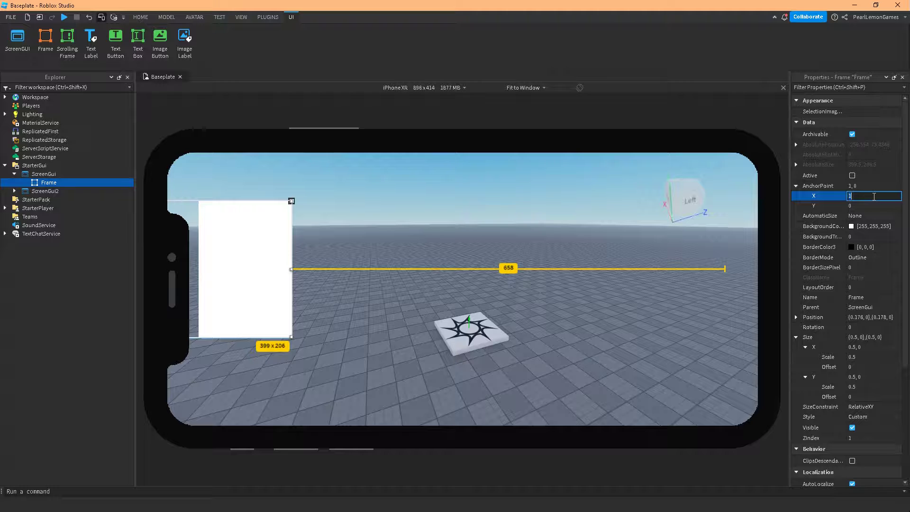
type(".5")
key("Return")
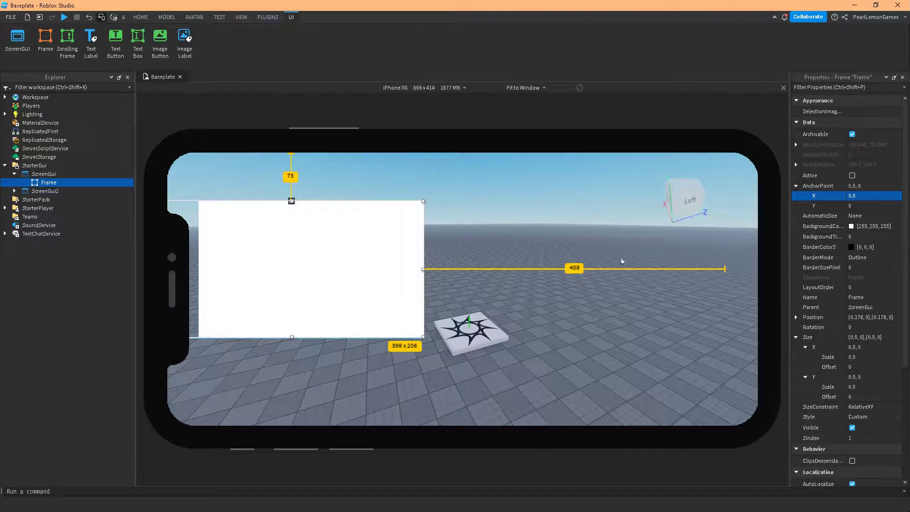
Step: Set the Frame's Size X Scale and Y Scale to 1
left_click(859, 358)
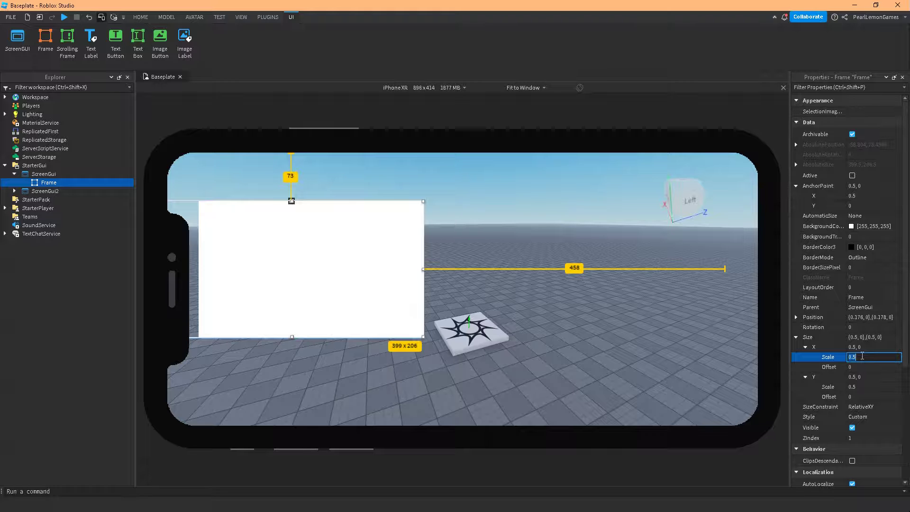
type("1")
key("Return")
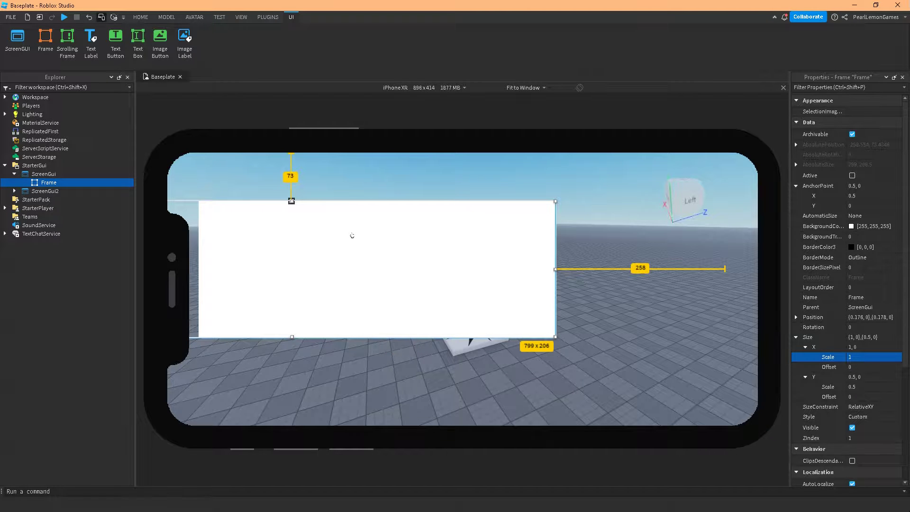
left_click(877, 388)
type("1")
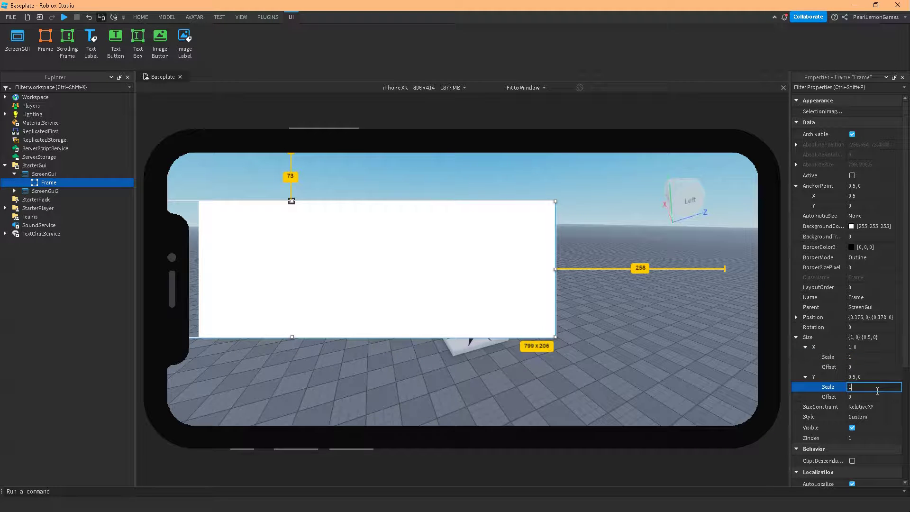
key("Return")
Step: Set AnchorPoint Y to 0.5, drag the Frame to the screen centre, and turn off device emulation
left_click(857, 205)
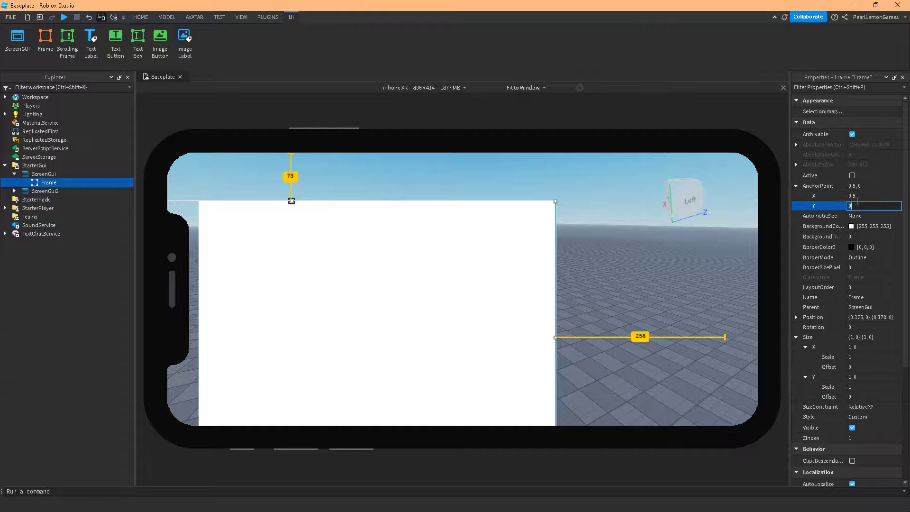
type("0.5")
key("Return")
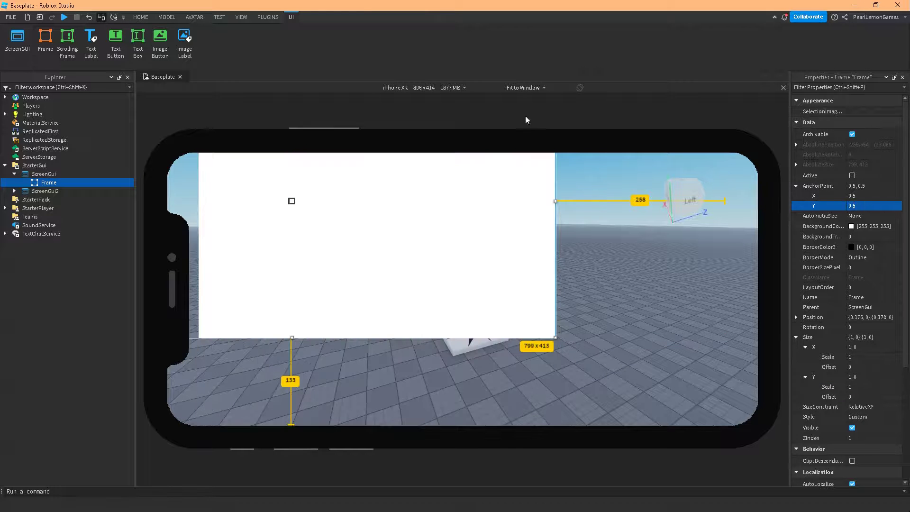
left_click_drag(346, 209, 520, 299)
left_click(101, 18)
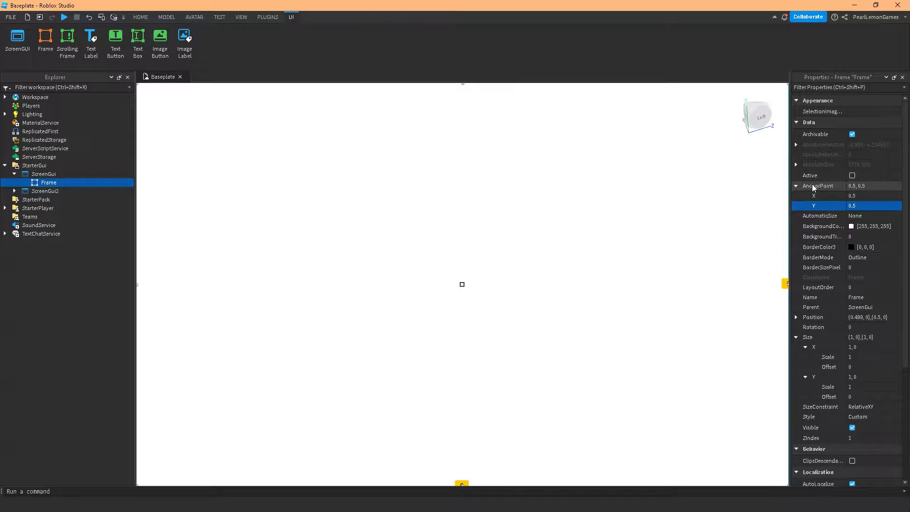
Step: Set the Frame's Position X and Y Scale to 0, then turn the iPhone XR preview back on
left_click(796, 318)
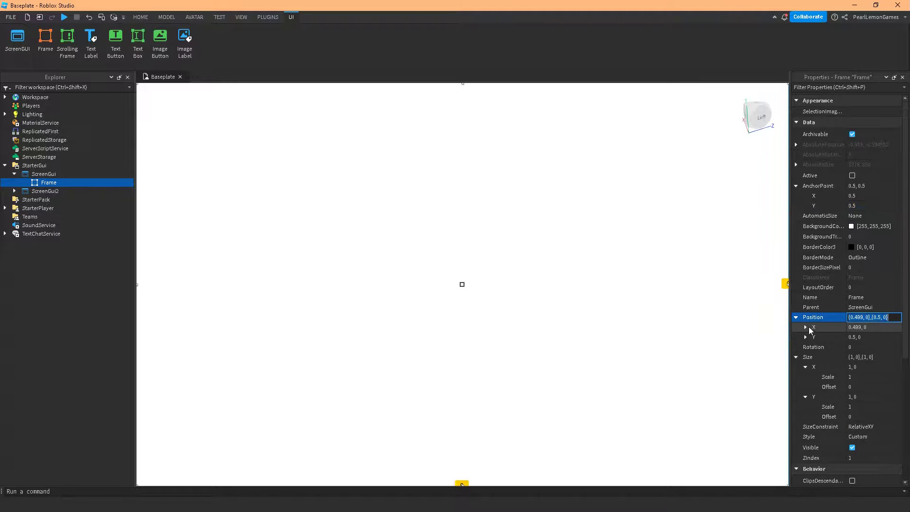
left_click(806, 327)
left_click(852, 338)
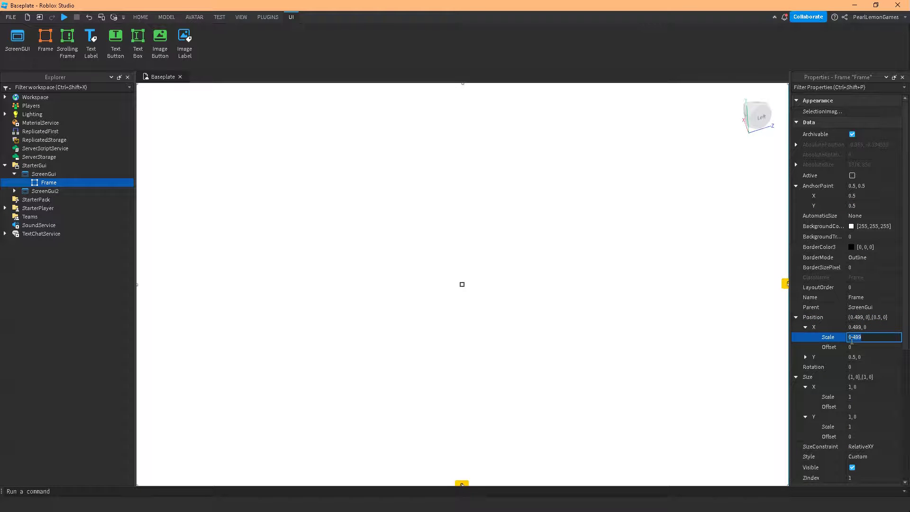
type("0")
key("Return")
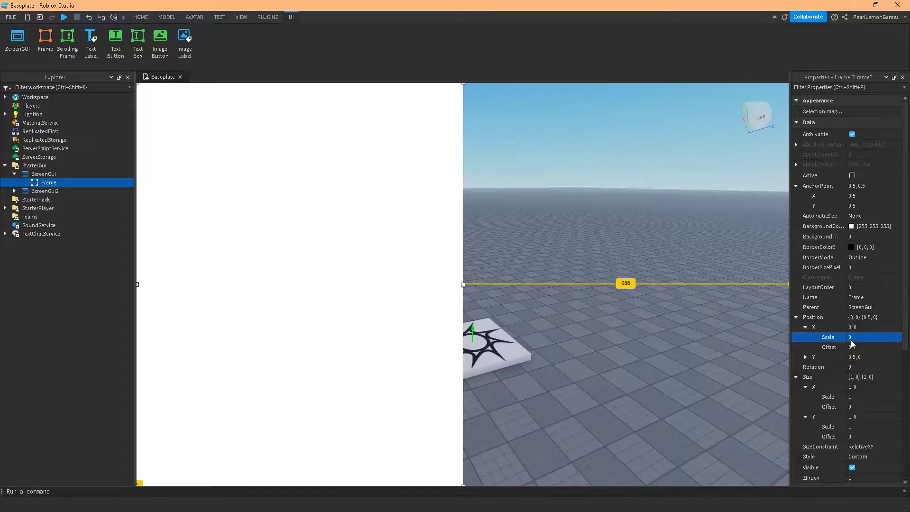
left_click(806, 357)
left_click(861, 367)
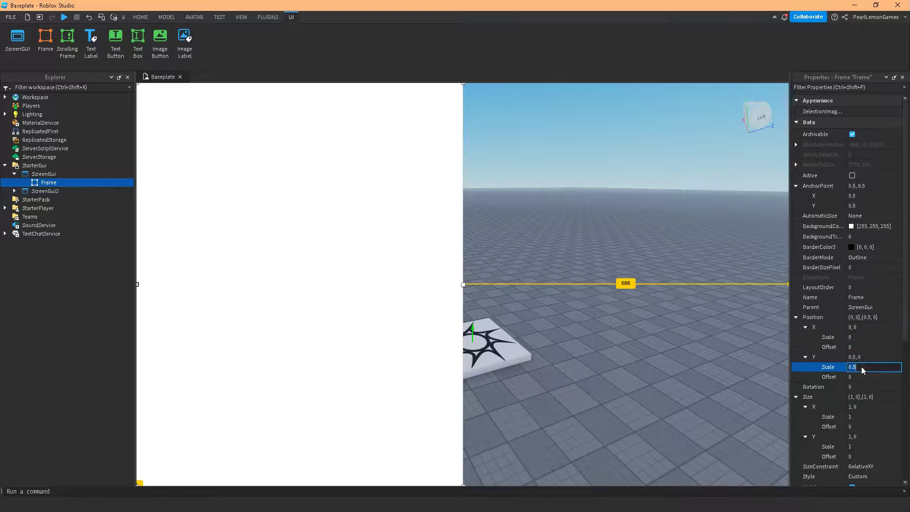
type("0")
key("Return")
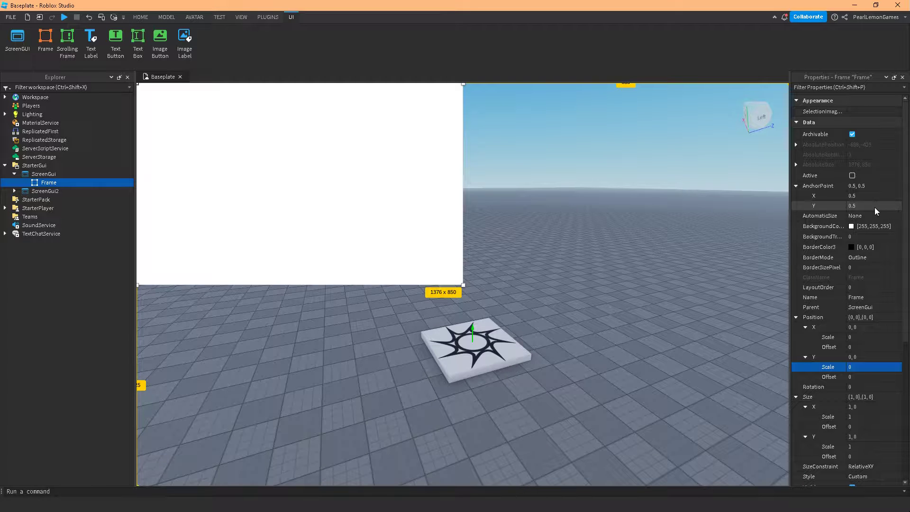
left_click(100, 16)
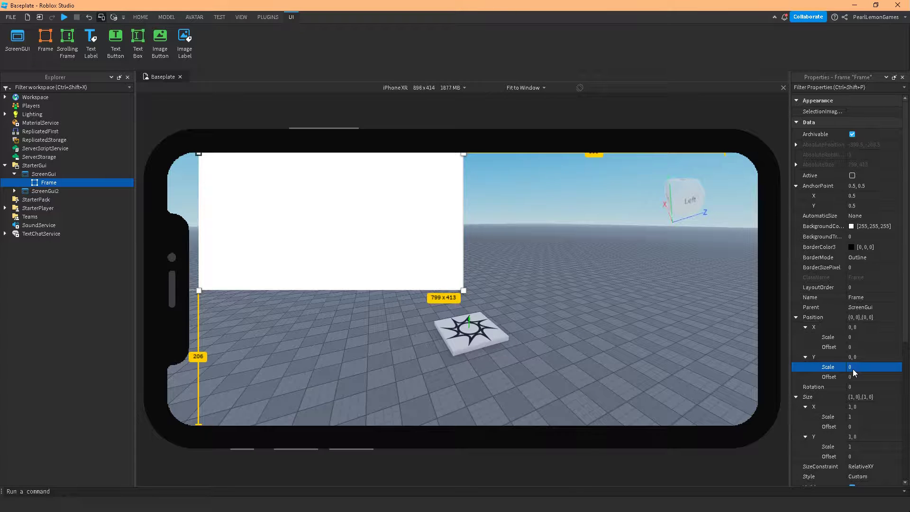
Step: Set the Frame's Position X Scale and Y Scale both to 0.5
left_click(857, 337)
type("0.5")
key("Return")
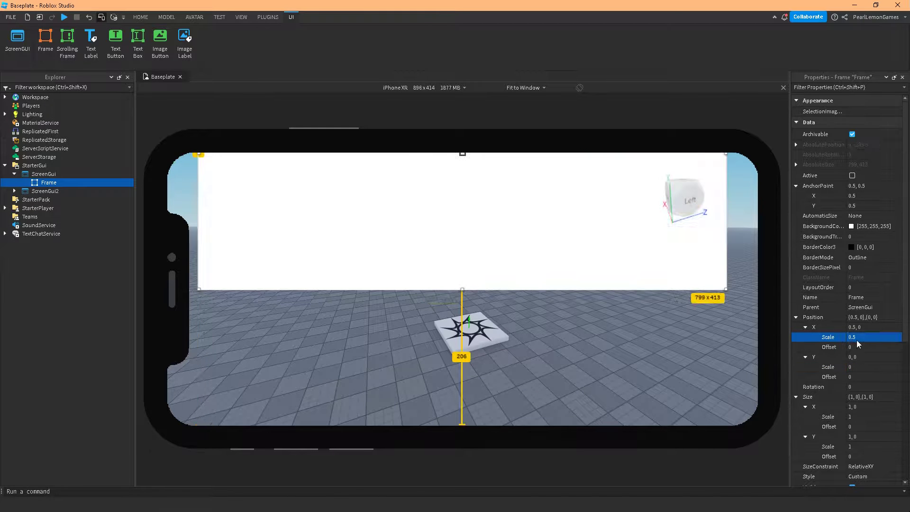
left_click(854, 368)
type("0.5")
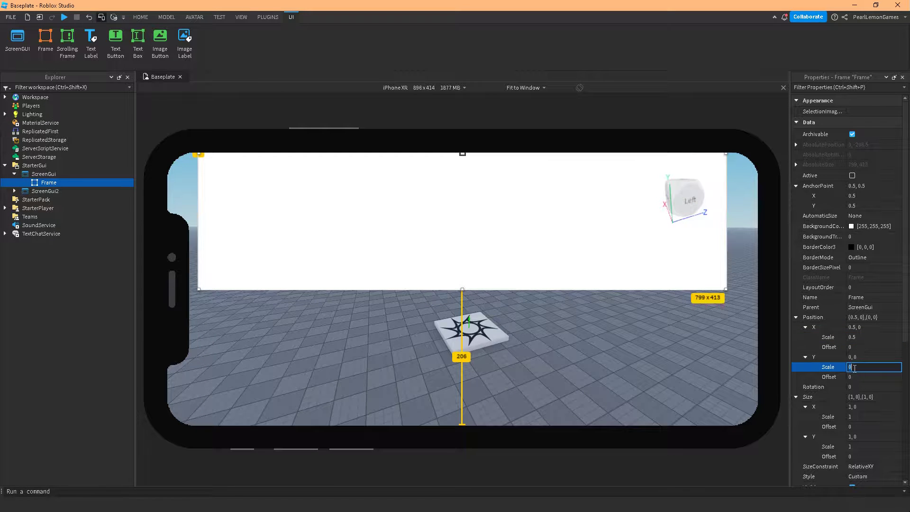
key("Return")
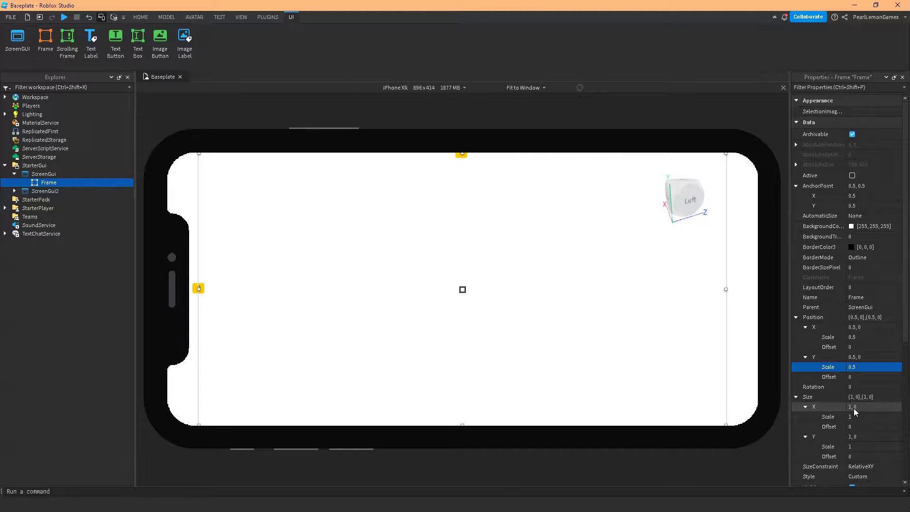
Step: Set the Frame's Size X Scale and Y Scale both to 0.5
left_click(870, 417)
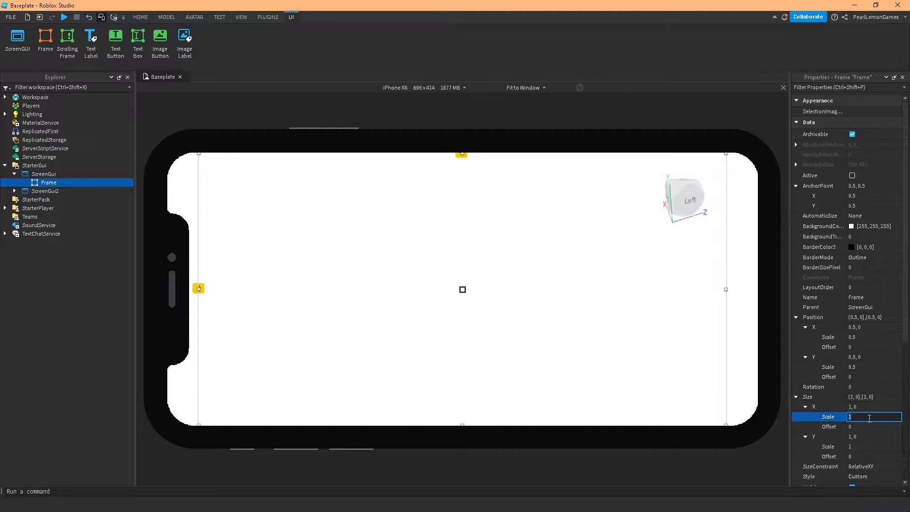
type("0.5")
key("Return")
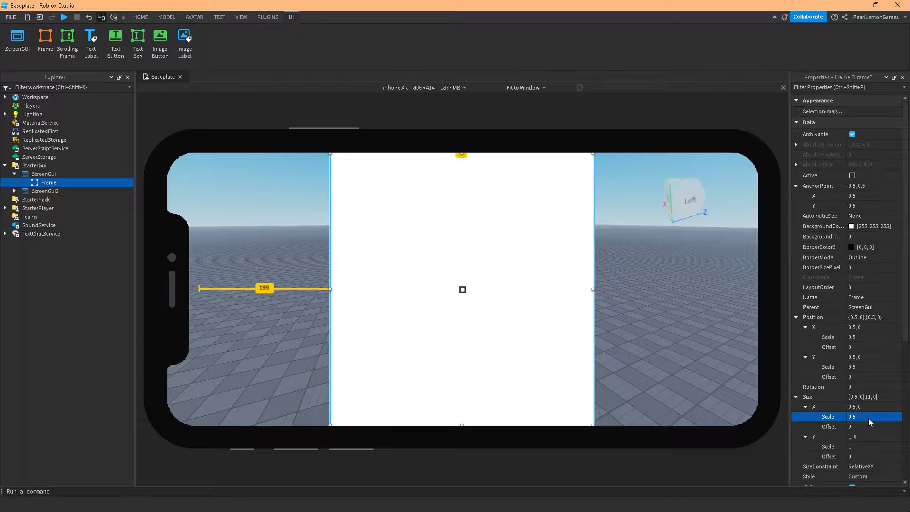
left_click(867, 446)
type("0.5")
key("Return")
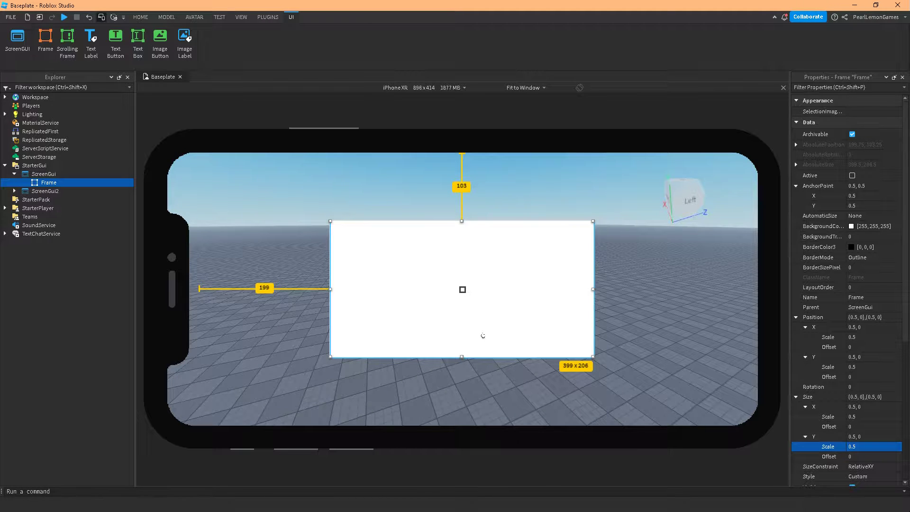
Step: Toggle the iPhone XR device emulator off and on repeatedly to compare the Frame's appearance
left_click(104, 18)
left_click(104, 19)
left_click(104, 19)
left_click(104, 19)
left_click(104, 19)
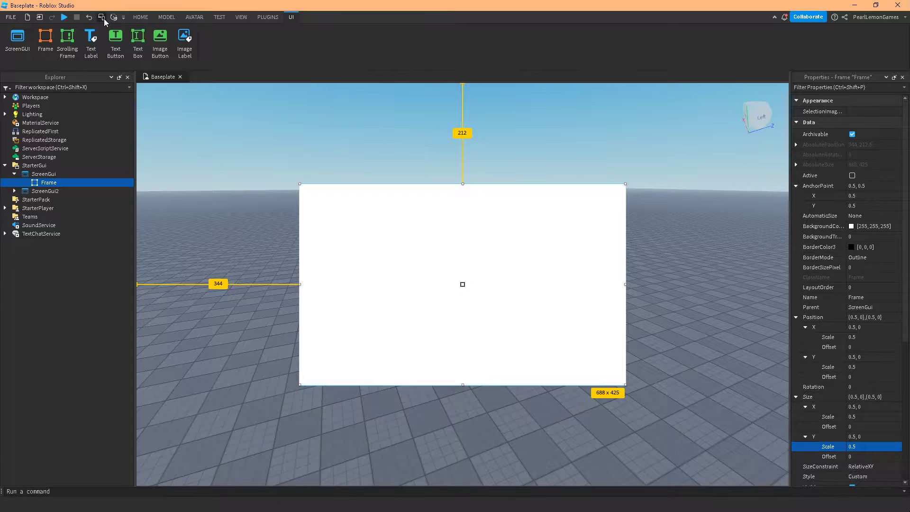
left_click(103, 18)
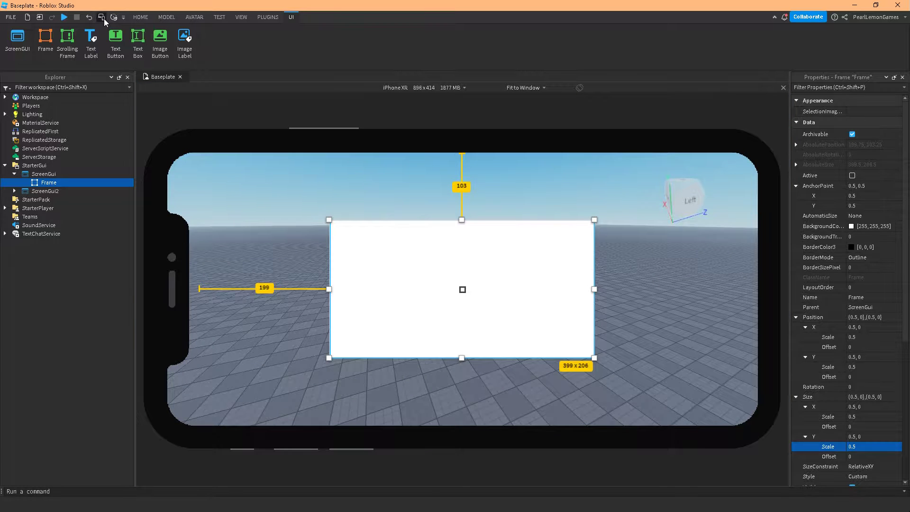
left_click(104, 18)
left_click(104, 18)
Step: Set the Frame's AnchorPoint X and Y both to 0
left_click(852, 196)
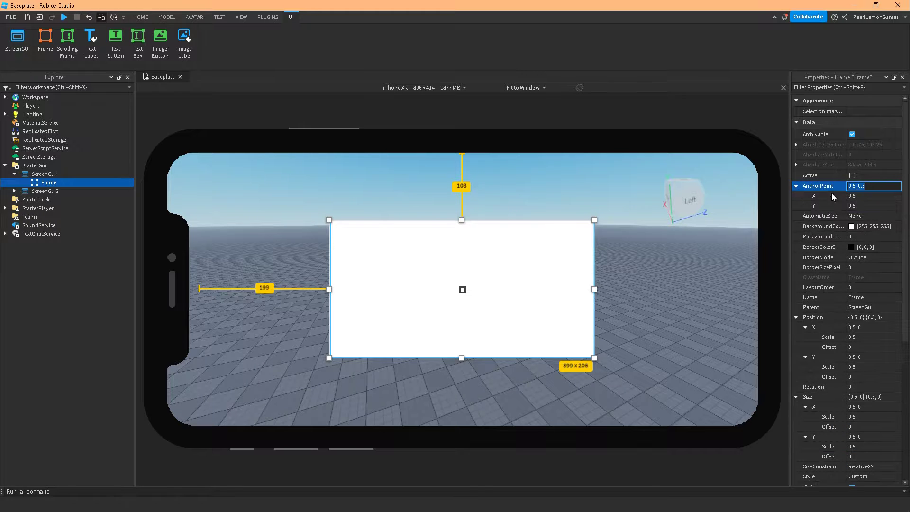
type("0")
key("Return")
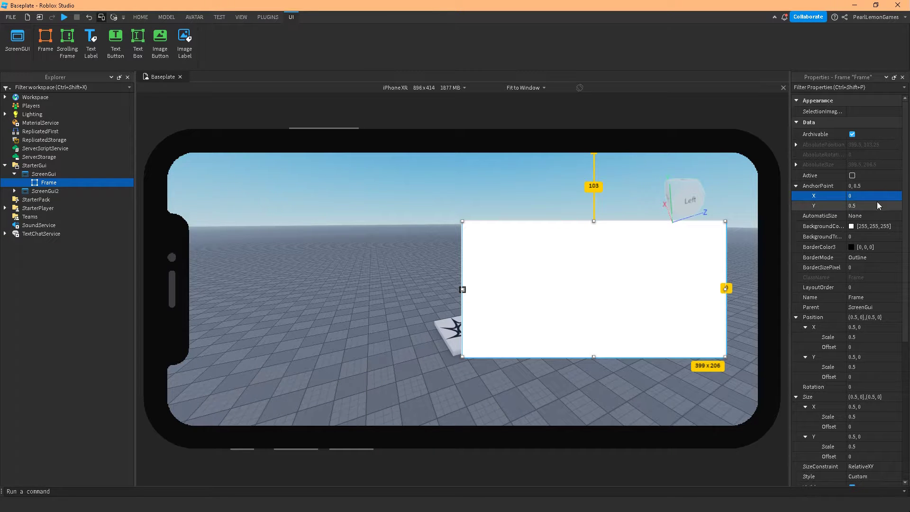
left_click(872, 205)
type("0")
key("Return")
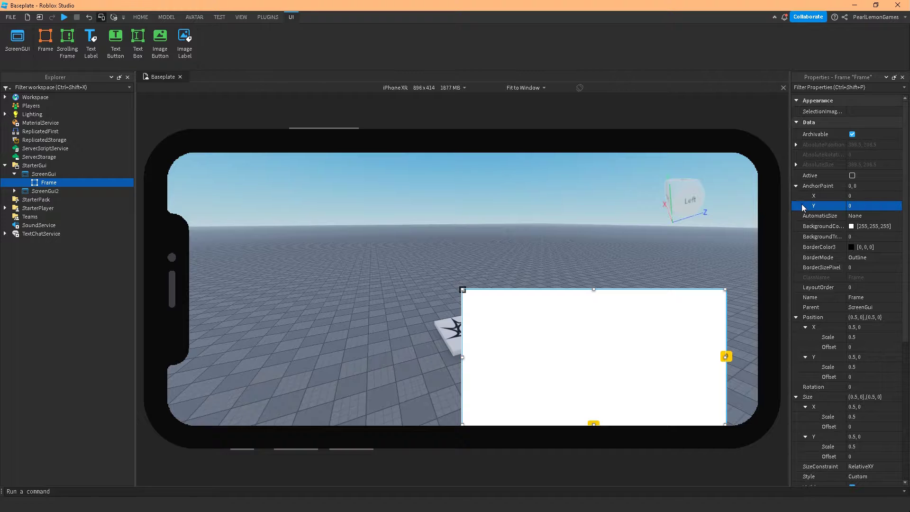